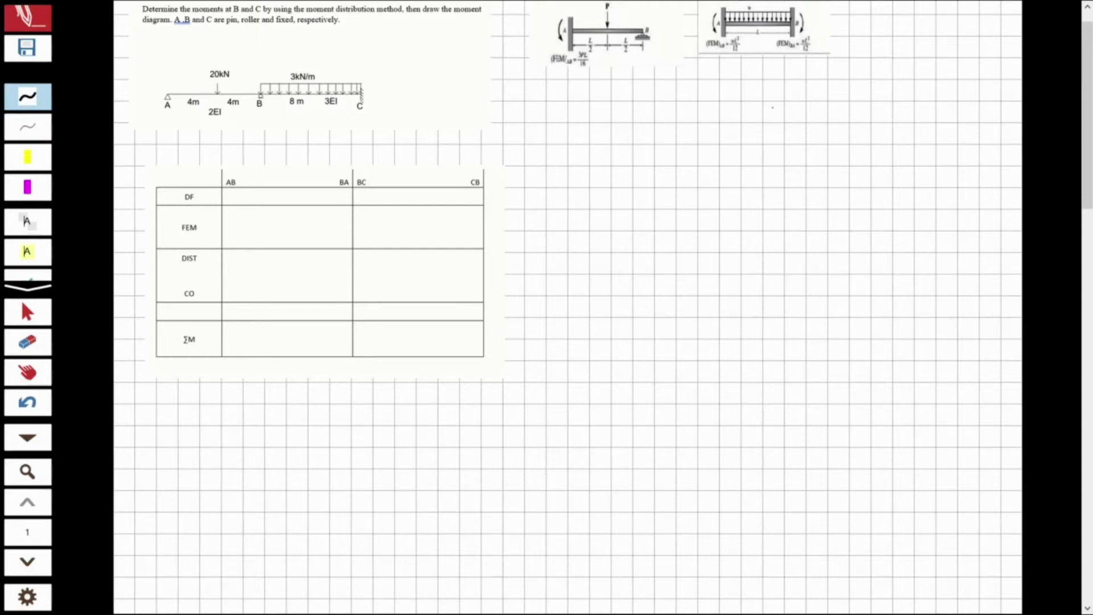
Step: Handwrite the label 'FEM BA =' on the grid to the right of the beam diagrams
drag(781, 90, 764, 114)
mouse_move(766, 98)
mouse_down()
mouse_move(786, 93)
mouse_move(784, 103)
mouse_up()
drag(779, 108, 790, 113)
click(792, 106)
drag(791, 106, 804, 115)
mouse_move(803, 109)
mouse_down()
mouse_move(799, 127)
mouse_move(836, 104)
mouse_up()
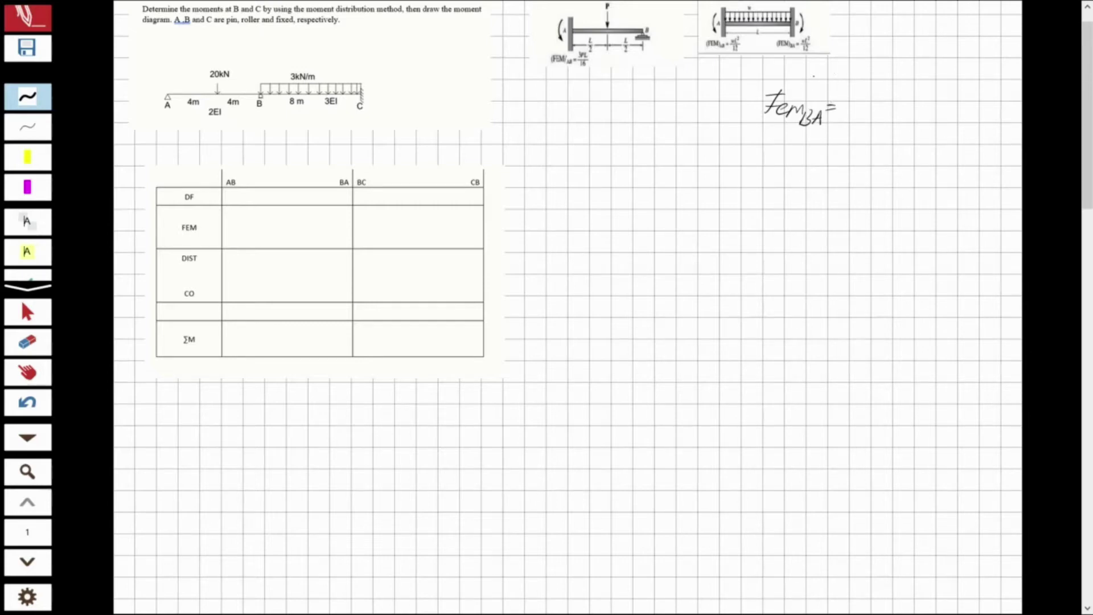
Step: Complete FEM BA = 3×20×8/16 = 30 kN·m
mouse_move(842, 93)
mouse_down()
mouse_move(841, 107)
mouse_move(866, 106)
mouse_up()
mouse_move(866, 96)
mouse_down()
mouse_move(859, 106)
mouse_move(884, 108)
mouse_move(891, 95)
mouse_move(905, 105)
mouse_up()
mouse_move(906, 94)
mouse_down()
mouse_move(897, 105)
mouse_move(919, 92)
mouse_up()
drag(862, 118, 899, 114)
mouse_move(883, 119)
mouse_down()
mouse_move(886, 130)
mouse_move(938, 106)
mouse_up()
drag(929, 112, 952, 101)
mouse_move(964, 101)
mouse_down()
mouse_move(991, 111)
mouse_move(998, 94)
mouse_move(1017, 98)
mouse_up()
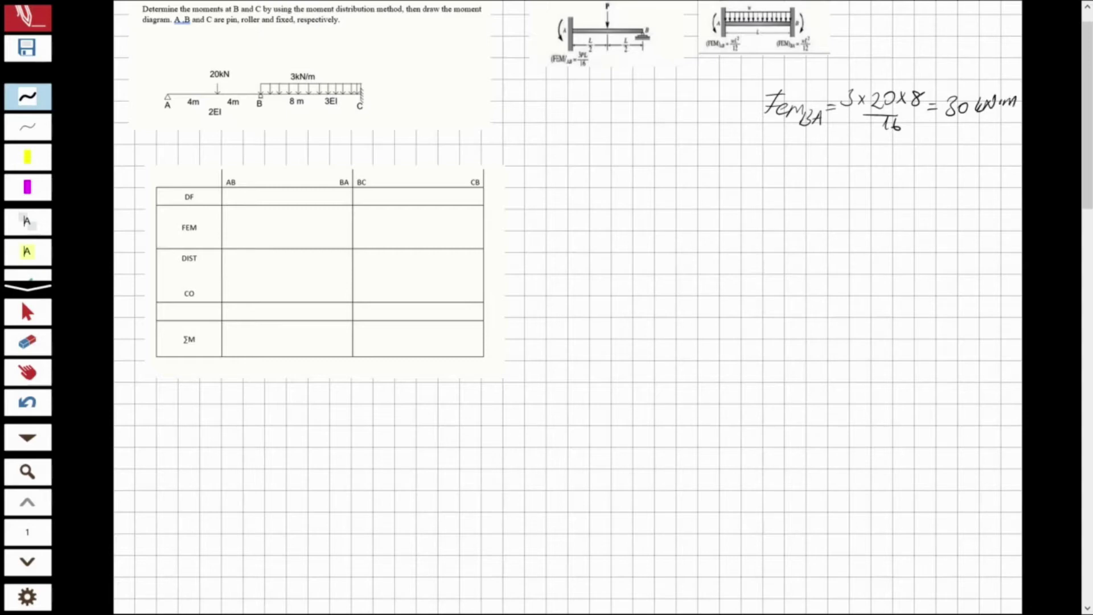
Step: Write FEM BC = 3×8²/12 = -16 kN·m on the line below
drag(770, 146, 759, 165)
mouse_move(763, 149)
mouse_down()
mouse_move(779, 146)
mouse_move(770, 158)
mouse_up()
drag(775, 155, 798, 165)
mouse_move(799, 159)
mouse_down()
mouse_move(810, 173)
mouse_move(832, 163)
mouse_up()
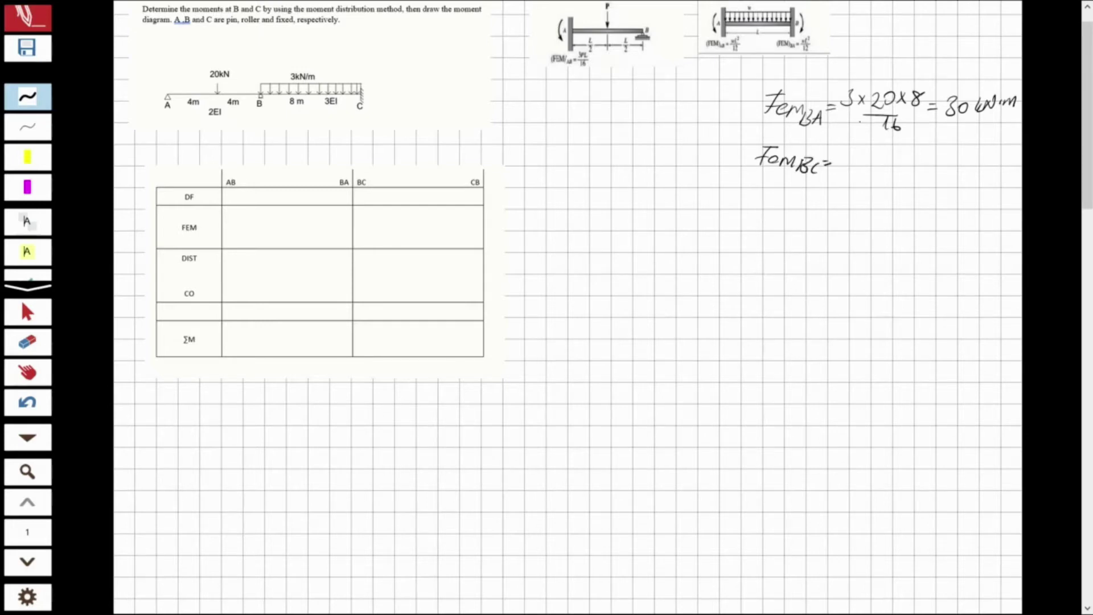
mouse_move(845, 154)
mouse_down()
mouse_move(844, 166)
mouse_move(866, 166)
mouse_up()
mouse_move(866, 157)
mouse_down()
mouse_move(856, 167)
mouse_move(893, 160)
mouse_move(874, 172)
mouse_up()
mouse_move(854, 177)
mouse_down()
mouse_move(853, 187)
mouse_move(881, 187)
mouse_move(897, 166)
mouse_up()
drag(889, 171, 919, 166)
mouse_move(928, 155)
mouse_down()
mouse_move(927, 171)
mouse_move(956, 173)
mouse_up()
drag(960, 161, 970, 171)
mouse_move(970, 171)
mouse_down()
mouse_move(972, 160)
mouse_move(976, 171)
mouse_up()
drag(978, 172, 990, 173)
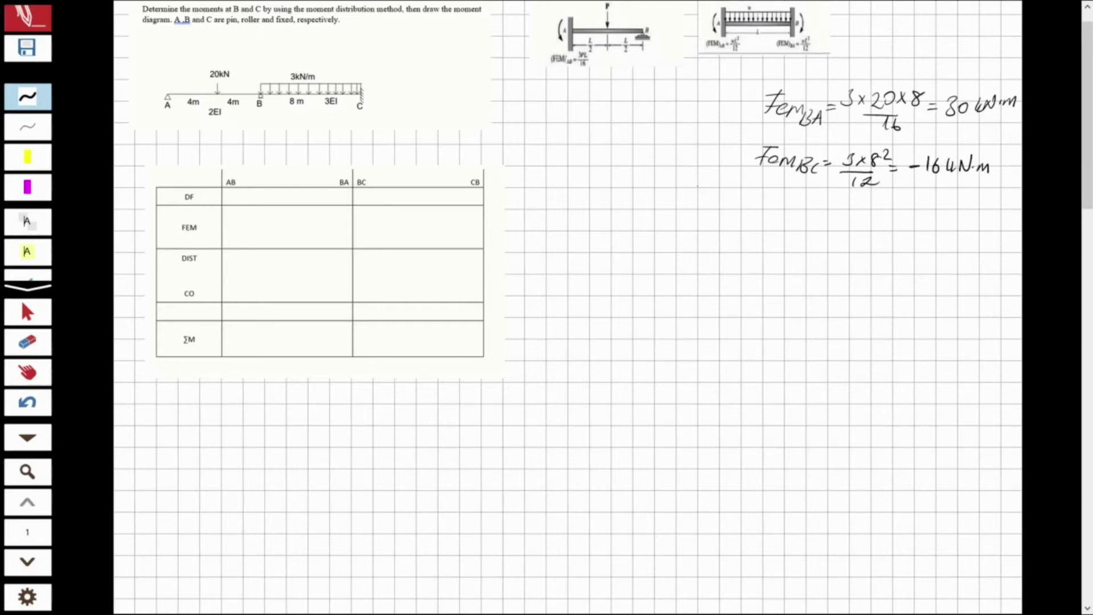
Step: Write FEM CB = 16 kN·m beneath the FEM BC line
drag(764, 189, 759, 212)
mouse_move(756, 197)
mouse_down()
mouse_move(771, 194)
mouse_move(774, 205)
mouse_up()
mouse_move(767, 206)
mouse_down()
mouse_move(809, 209)
mouse_move(814, 221)
mouse_up()
drag(826, 210, 835, 209)
drag(826, 205, 876, 216)
mouse_move(883, 208)
mouse_down()
mouse_move(883, 218)
mouse_move(901, 202)
mouse_move(923, 211)
mouse_up()
click(905, 209)
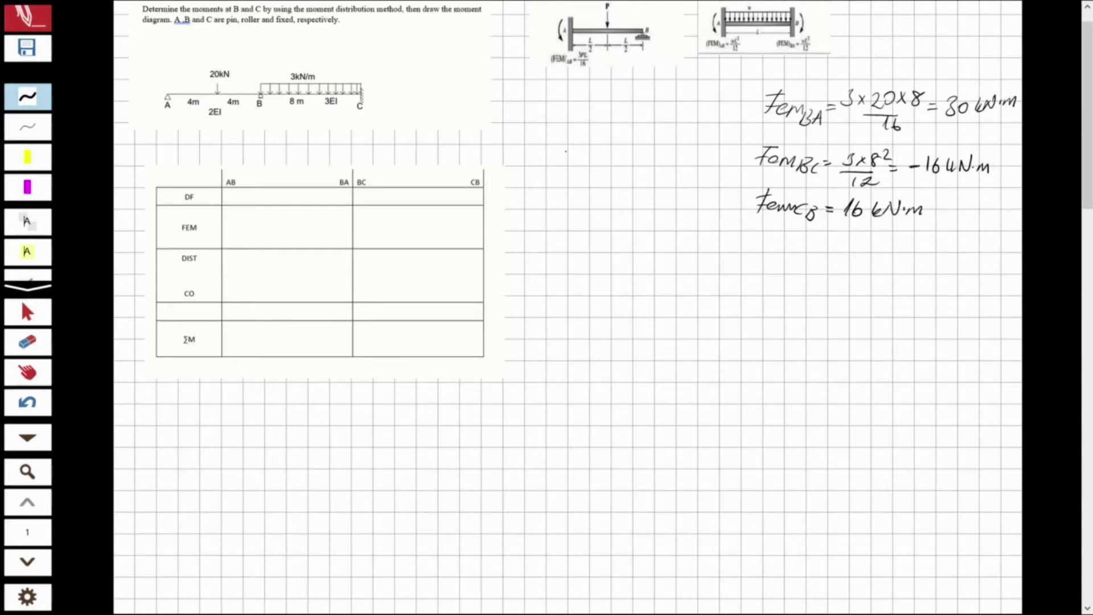
Step: Start the stiffness working with the label 'kBA ='
mouse_move(528, 165)
mouse_down()
mouse_move(530, 149)
mouse_move(538, 166)
mouse_up()
mouse_move(538, 161)
mouse_down()
mouse_move(536, 177)
mouse_move(561, 158)
mouse_move(565, 174)
mouse_move(582, 160)
mouse_up()
drag(570, 157, 581, 155)
Step: Erase the stray mark after 'kBA =' and return to the pen
drag(599, 147, 599, 155)
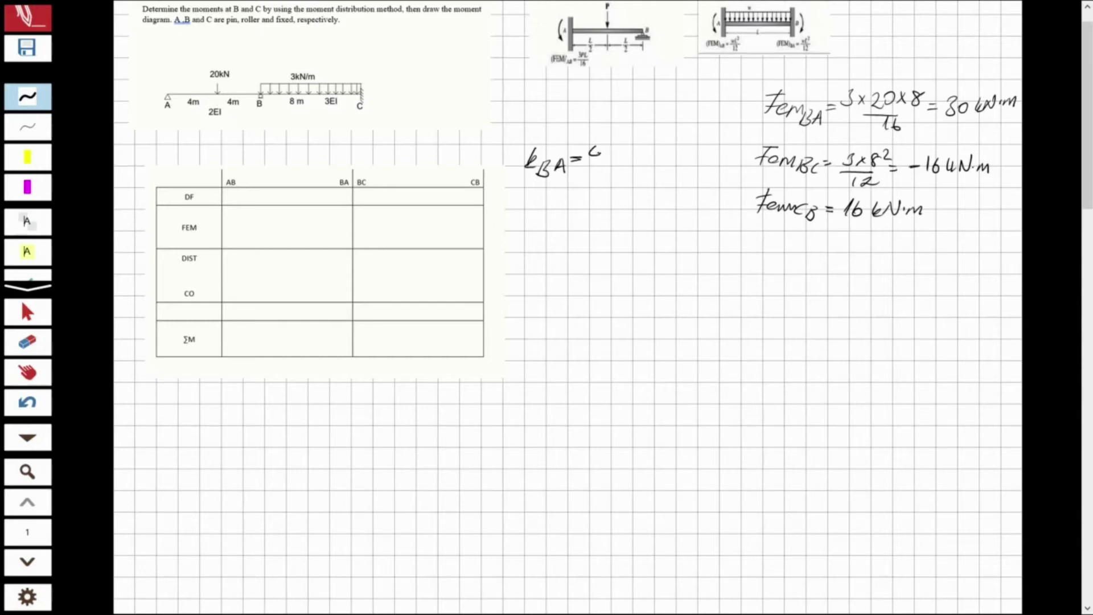
click(28, 342)
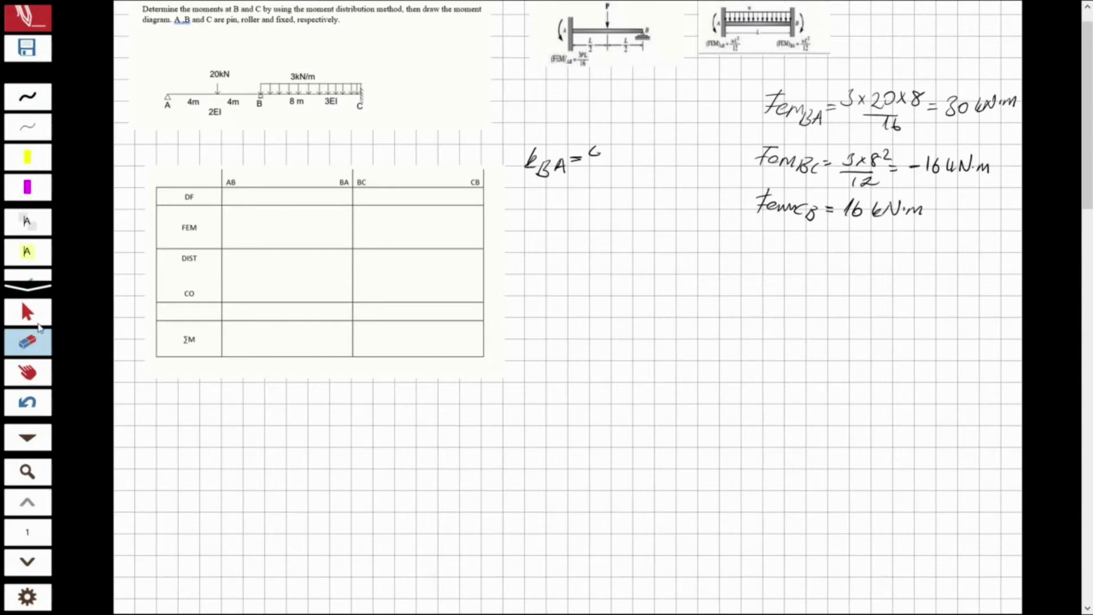
drag(600, 141, 592, 150)
click(30, 105)
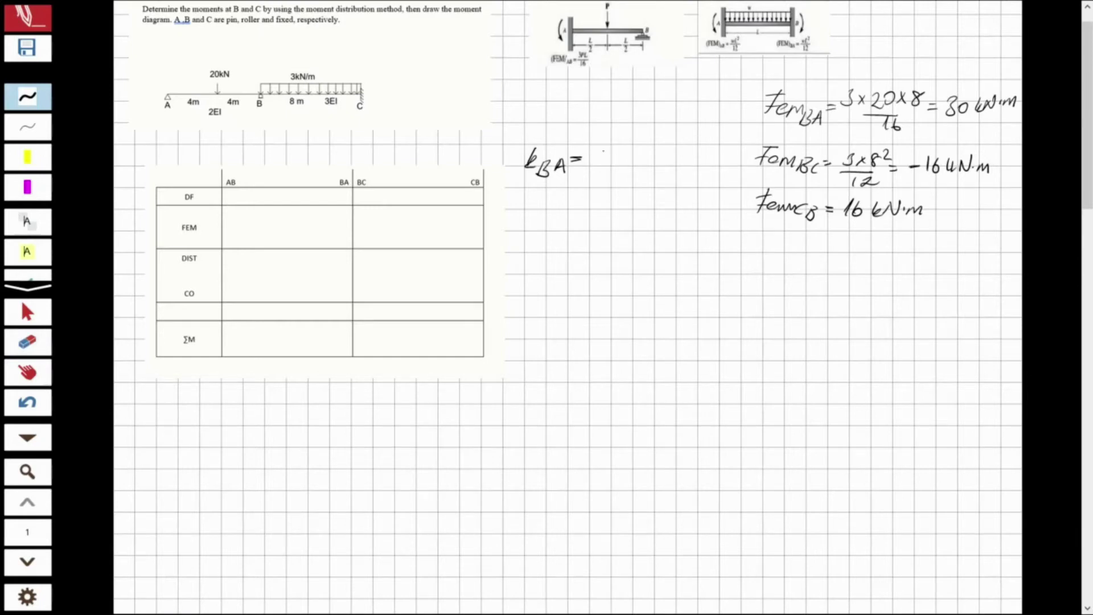
Step: Write kBA = 3×2EI/8 = 6EI/8
mouse_move(586, 149)
mouse_down()
mouse_move(585, 164)
mouse_move(602, 164)
mouse_up()
drag(603, 151, 612, 164)
drag(623, 149, 652, 161)
drag(586, 173, 661, 162)
drag(653, 169, 674, 159)
drag(686, 152, 690, 162)
drag(697, 146, 699, 163)
mouse_move(671, 174)
mouse_down()
mouse_move(690, 173)
mouse_move(686, 188)
mouse_up()
Step: Write kBC = 4×3EI/8 = 12EI/8 on the line below
drag(538, 212, 545, 230)
mouse_move(552, 216)
mouse_down()
mouse_move(552, 232)
mouse_move(587, 227)
mouse_up()
drag(575, 221, 586, 222)
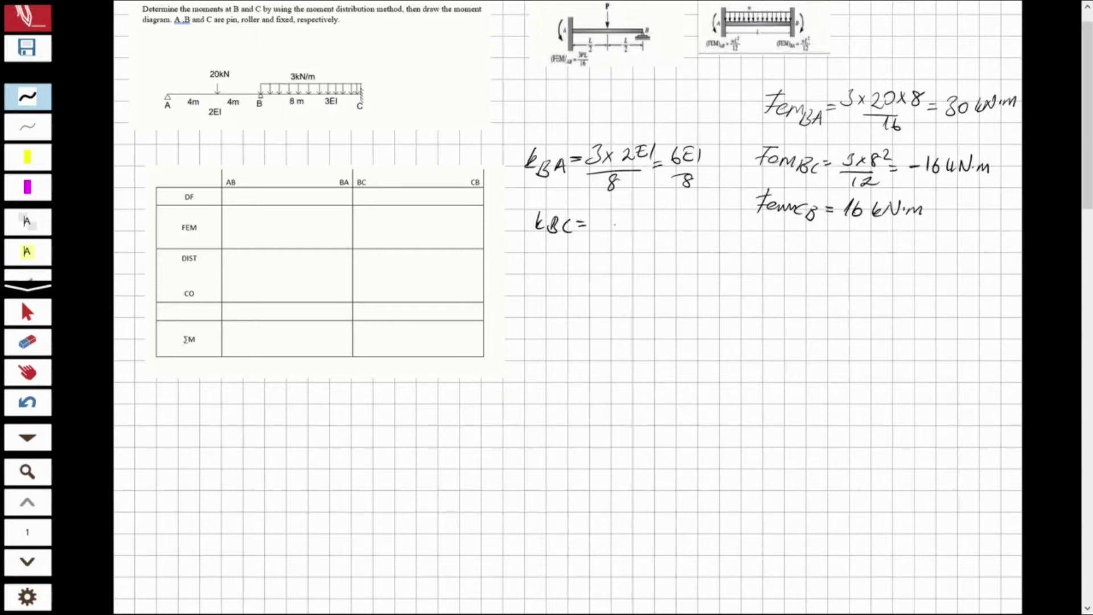
drag(599, 210, 607, 222)
mouse_move(606, 212)
mouse_down()
mouse_move(605, 230)
mouse_move(622, 222)
mouse_up()
mouse_move(622, 212)
mouse_down()
mouse_move(614, 222)
mouse_move(658, 225)
mouse_move(627, 253)
mouse_move(667, 229)
mouse_up()
mouse_move(683, 221)
mouse_down()
mouse_move(679, 236)
mouse_move(696, 235)
mouse_up()
mouse_move(708, 221)
mouse_down()
mouse_move(700, 233)
mouse_move(709, 225)
mouse_move(714, 233)
mouse_up()
mouse_move(681, 244)
mouse_down()
mouse_move(704, 242)
mouse_move(696, 254)
mouse_up()
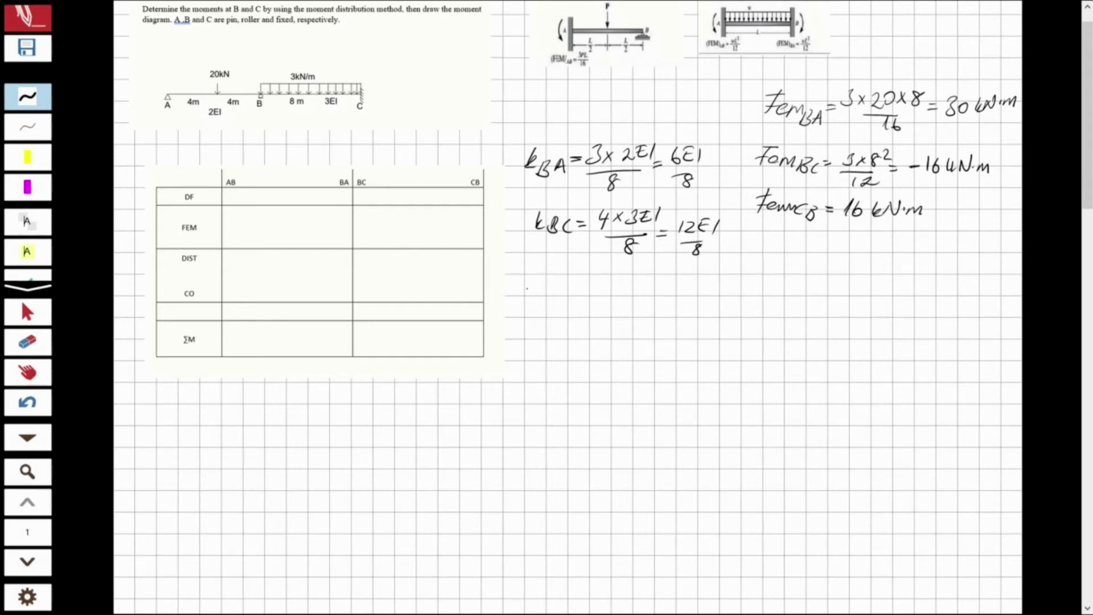
Step: Handwrite the distribution factor label 'DF BA ='
mouse_move(544, 282)
mouse_down()
mouse_move(536, 301)
mouse_move(548, 300)
mouse_up()
mouse_move(554, 292)
mouse_down()
mouse_move(551, 306)
mouse_move(564, 291)
mouse_up()
drag(550, 299, 561, 298)
drag(561, 301, 560, 313)
mouse_move(574, 313)
mouse_down()
mouse_move(578, 301)
mouse_move(582, 314)
mouse_up()
drag(575, 311, 595, 299)
drag(587, 306, 595, 303)
Step: Write the fraction (6EI/8)/(6EI/8 + 12EI/8) = 0,333
drag(626, 274, 624, 283)
mouse_move(639, 276)
mouse_down()
mouse_move(633, 289)
mouse_move(643, 276)
mouse_move(647, 287)
mouse_up()
mouse_move(619, 296)
mouse_down()
mouse_move(669, 312)
mouse_move(603, 338)
mouse_move(626, 329)
mouse_move(617, 352)
mouse_up()
mouse_move(614, 354)
mouse_down()
mouse_move(608, 365)
mouse_move(615, 355)
mouse_up()
drag(629, 348, 652, 342)
drag(661, 332, 672, 342)
mouse_move(677, 328)
mouse_down()
mouse_move(673, 339)
mouse_move(686, 340)
mouse_up()
mouse_move(648, 348)
mouse_down()
mouse_move(678, 348)
mouse_move(655, 364)
mouse_move(662, 356)
mouse_up()
drag(693, 312, 759, 319)
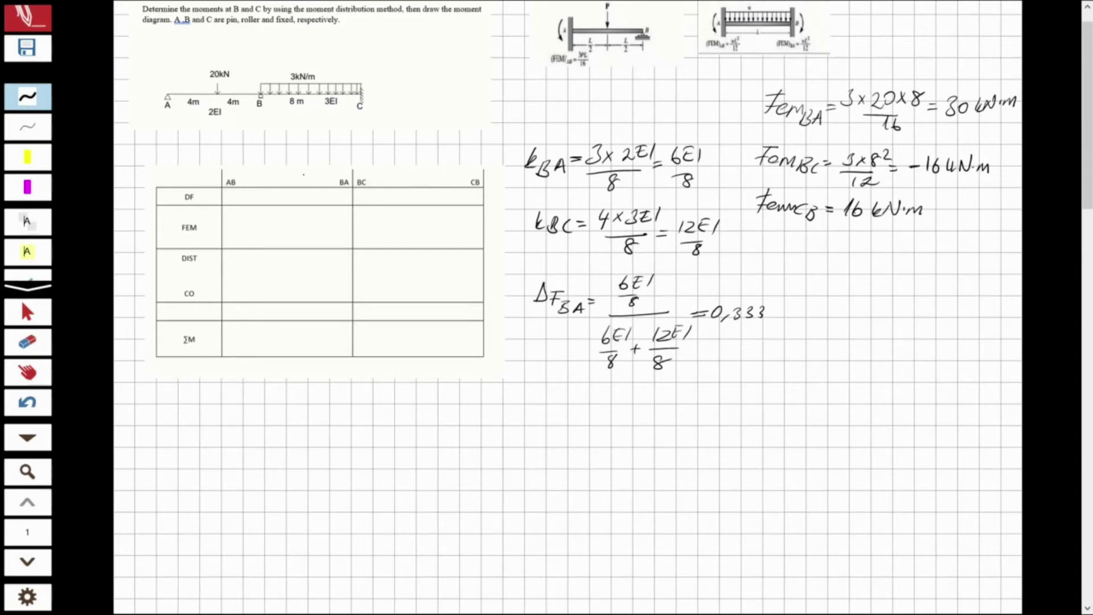
Step: Fill the table's DF row with 1, 0,333, 0,66 and 0
drag(234, 193, 231, 203)
mouse_move(476, 194)
mouse_down()
mouse_move(469, 202)
mouse_move(478, 194)
mouse_up()
drag(304, 194, 309, 194)
drag(314, 199, 335, 205)
mouse_move(348, 193)
mouse_down()
mouse_move(346, 205)
mouse_move(376, 202)
mouse_up()
click(369, 202)
mouse_move(386, 189)
mouse_down()
mouse_move(383, 202)
mouse_move(399, 200)
mouse_up()
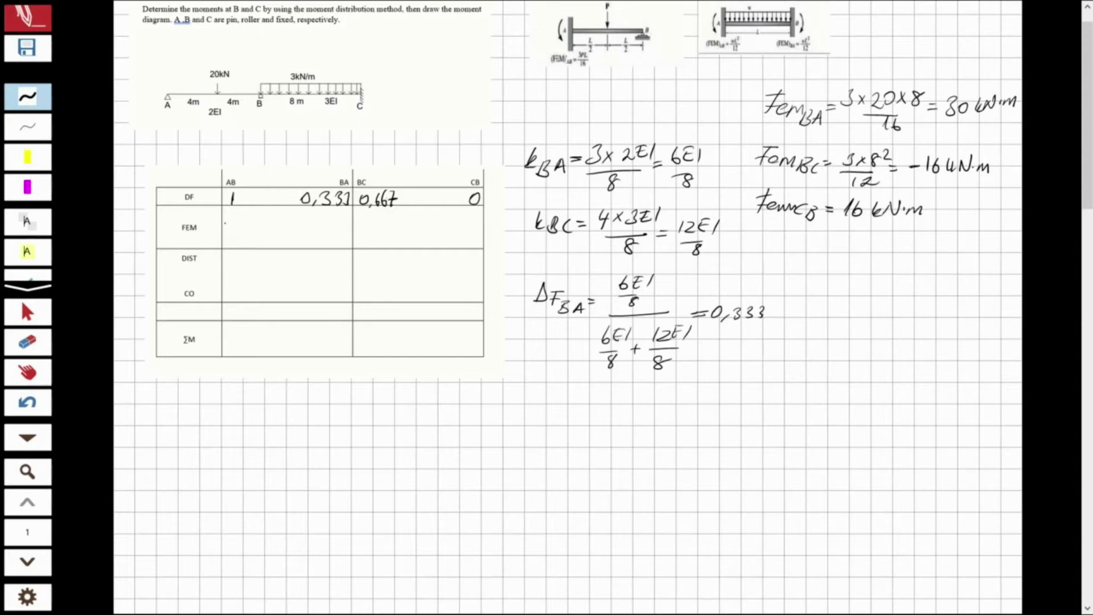
Step: Enter FEM values 0, 30, -16 and 16 under AB, BA, BC and CB
drag(231, 228, 232, 227)
mouse_move(316, 227)
mouse_down()
mouse_move(316, 243)
mouse_move(336, 227)
mouse_up()
drag(354, 236, 382, 236)
drag(455, 224, 463, 236)
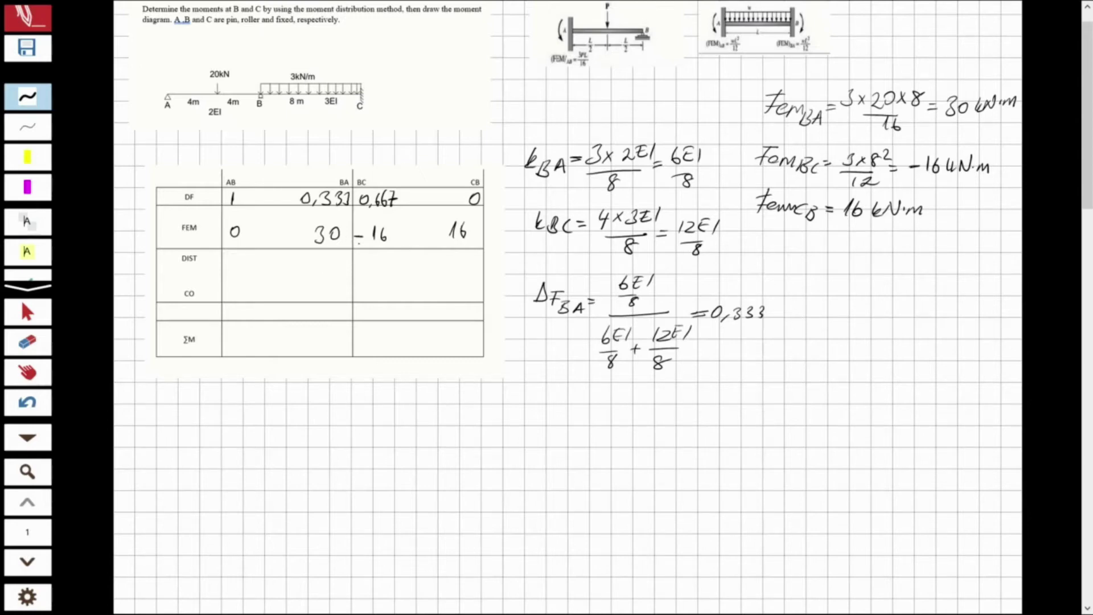
Step: Scroll down and begin a 'Δst' line below the DF BA calculation
scroll(357, 243, down, 3)
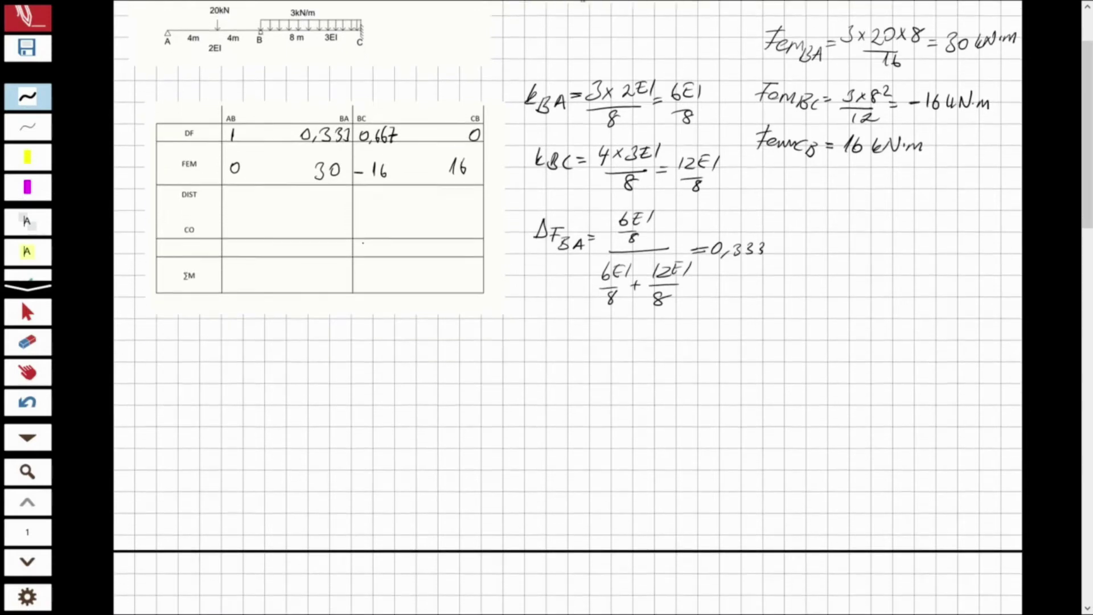
scroll(365, 243, down, 1)
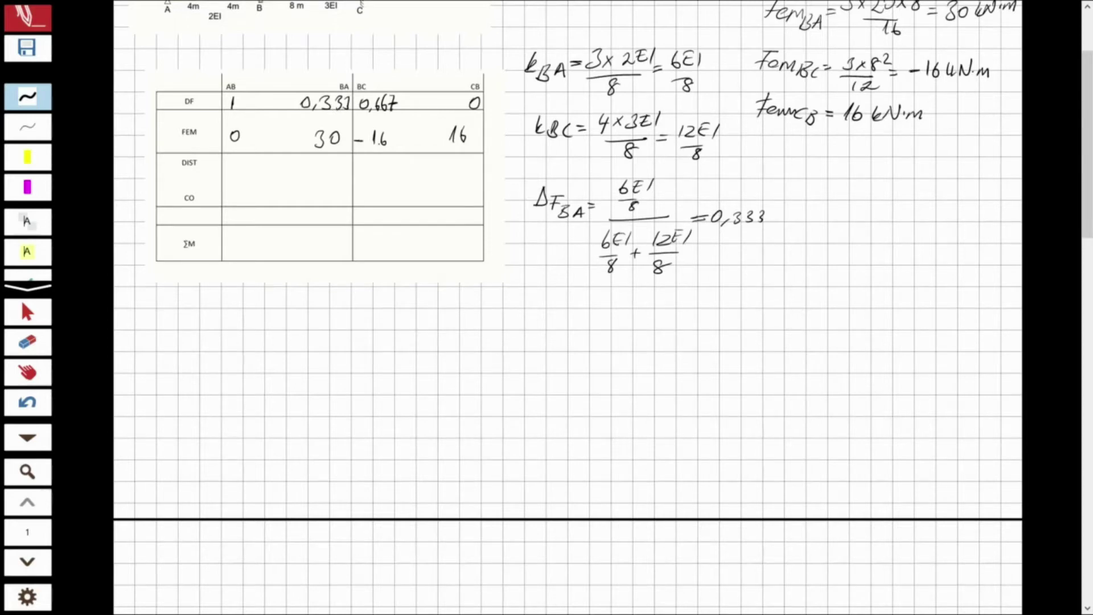
drag(561, 291, 570, 306)
mouse_move(578, 303)
mouse_down()
mouse_move(572, 309)
mouse_move(591, 301)
mouse_move(595, 318)
mouse_move(615, 308)
mouse_move(619, 317)
mouse_up()
click(593, 308)
Step: Write Δst_BA = (30−16) × 0,333 × −1 = −4,662
drag(610, 315, 637, 307)
mouse_move(632, 312)
mouse_down()
mouse_move(656, 304)
mouse_move(645, 312)
mouse_up()
mouse_move(666, 300)
mouse_down()
mouse_move(660, 310)
mouse_move(667, 301)
mouse_up()
drag(678, 307, 695, 308)
drag(710, 296, 713, 313)
drag(648, 290, 642, 321)
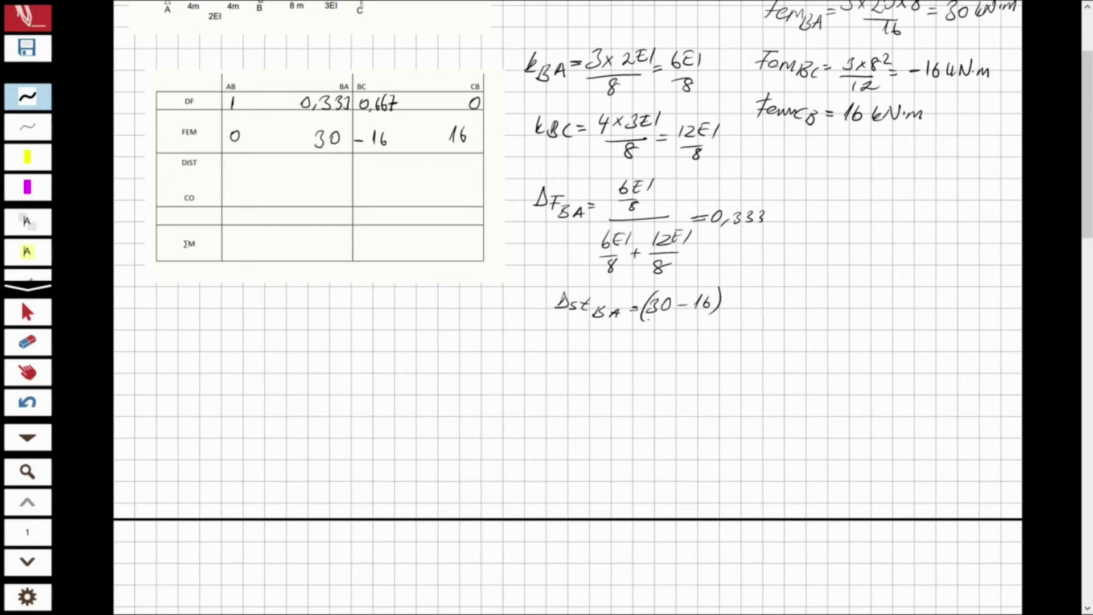
drag(729, 295, 741, 305)
mouse_move(740, 294)
mouse_down()
mouse_move(732, 307)
mouse_move(752, 297)
mouse_move(761, 310)
mouse_move(839, 309)
mouse_up()
click(824, 306)
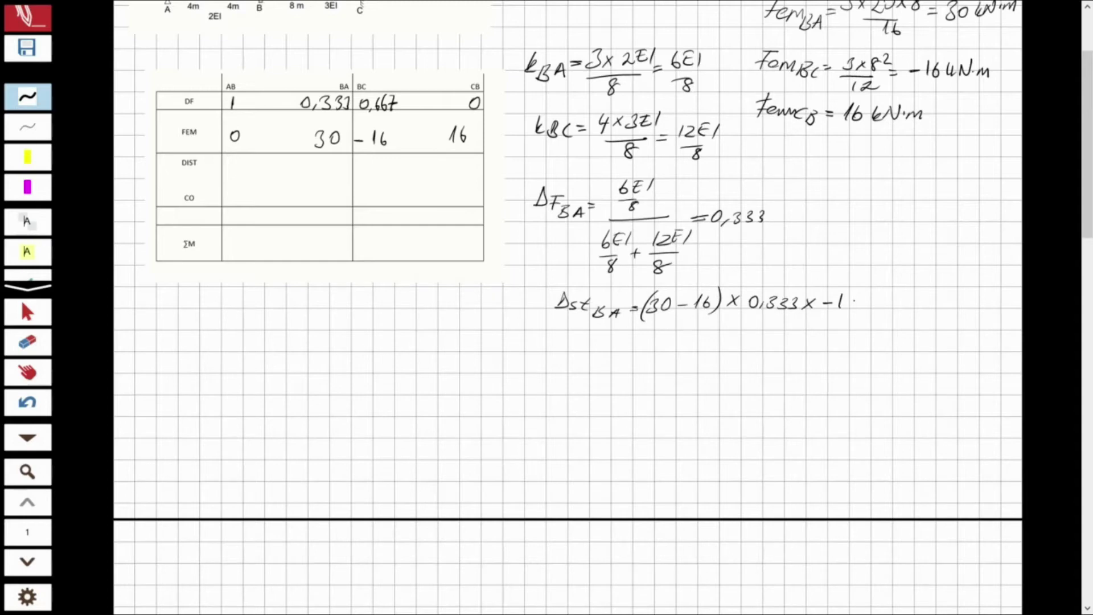
drag(855, 298, 866, 296)
drag(855, 302, 901, 303)
mouse_move(898, 297)
mouse_down()
mouse_move(897, 310)
mouse_move(946, 307)
mouse_up()
Step: Write Δst_BC = (30−16) × (0,667) × −1 = −9,338 on the next line
mouse_move(565, 334)
mouse_down()
mouse_move(555, 348)
mouse_move(568, 350)
mouse_up()
mouse_move(584, 336)
mouse_down()
mouse_move(582, 349)
mouse_move(590, 341)
mouse_up()
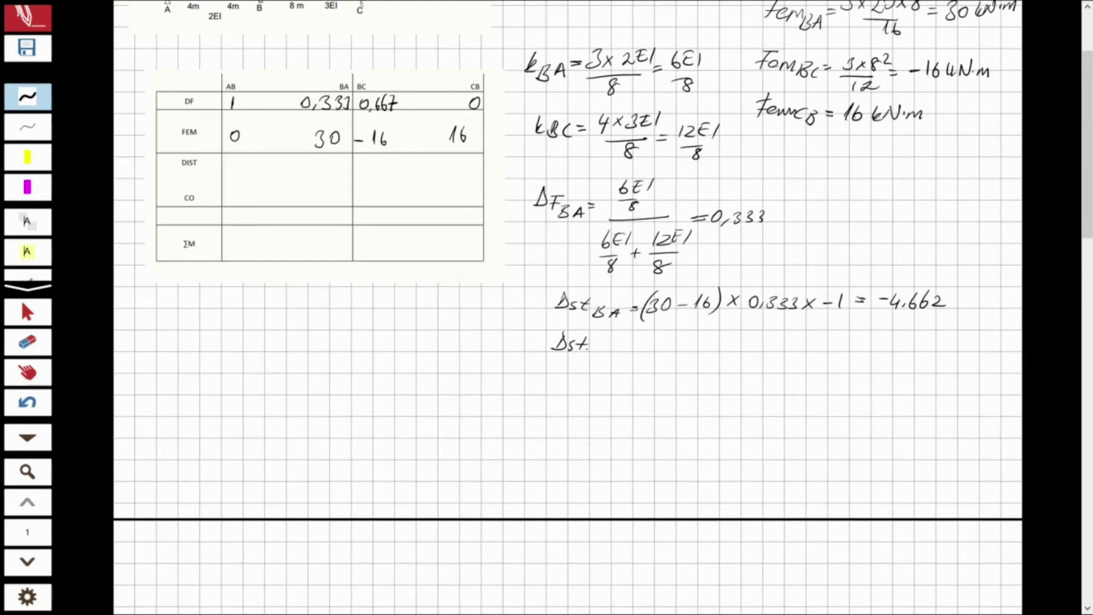
mouse_move(590, 343)
mouse_down()
mouse_move(592, 357)
mouse_move(626, 346)
mouse_up()
drag(617, 351, 626, 350)
mouse_move(644, 335)
mouse_down()
mouse_move(640, 360)
mouse_move(670, 340)
mouse_up()
drag(680, 345, 739, 349)
drag(756, 335, 751, 356)
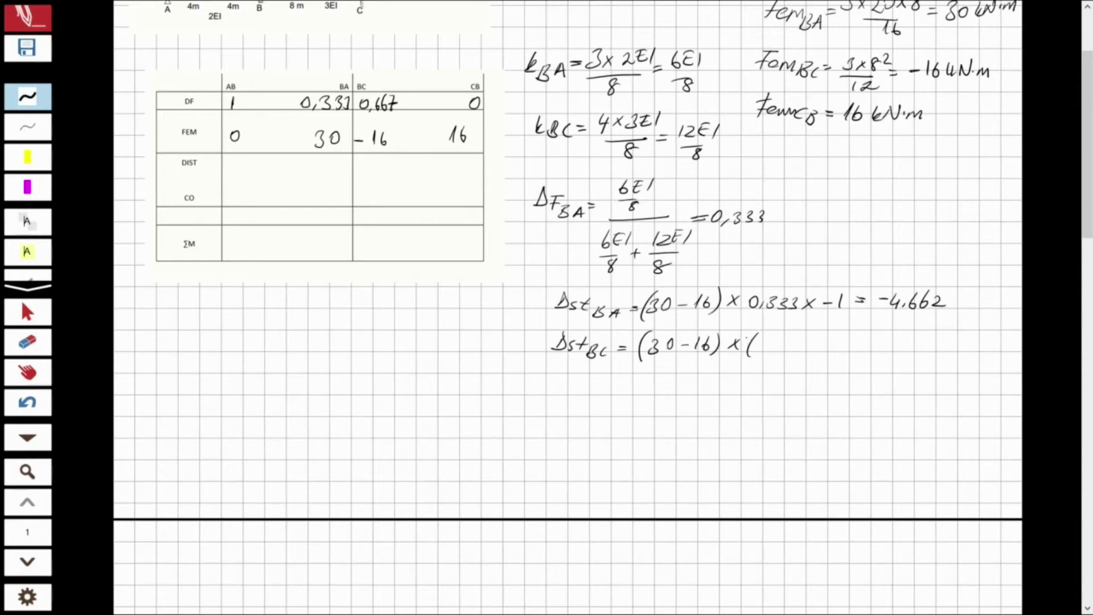
drag(762, 342, 760, 343)
drag(766, 347, 800, 343)
mouse_move(805, 333)
mouse_down()
mouse_move(804, 353)
mouse_move(823, 344)
mouse_up()
mouse_move(827, 336)
mouse_down()
mouse_move(821, 347)
mouse_move(869, 343)
mouse_up()
drag(856, 339, 951, 347)
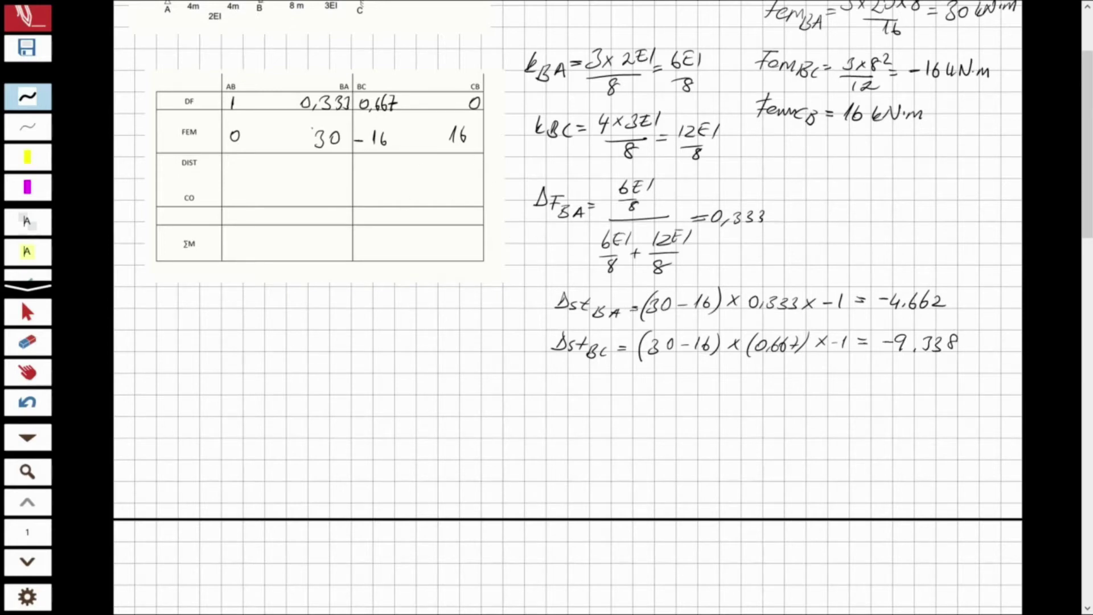
Step: Enter −4,662 and −9,338 in the DIST row and strike out column AB below
drag(281, 168, 293, 168)
drag(299, 160, 306, 168)
click(310, 170)
mouse_move(302, 164)
mouse_down()
mouse_move(302, 174)
mouse_move(331, 169)
mouse_up()
mouse_move(339, 164)
mouse_down()
mouse_move(340, 173)
mouse_move(405, 173)
mouse_up()
click(380, 173)
click(319, 214)
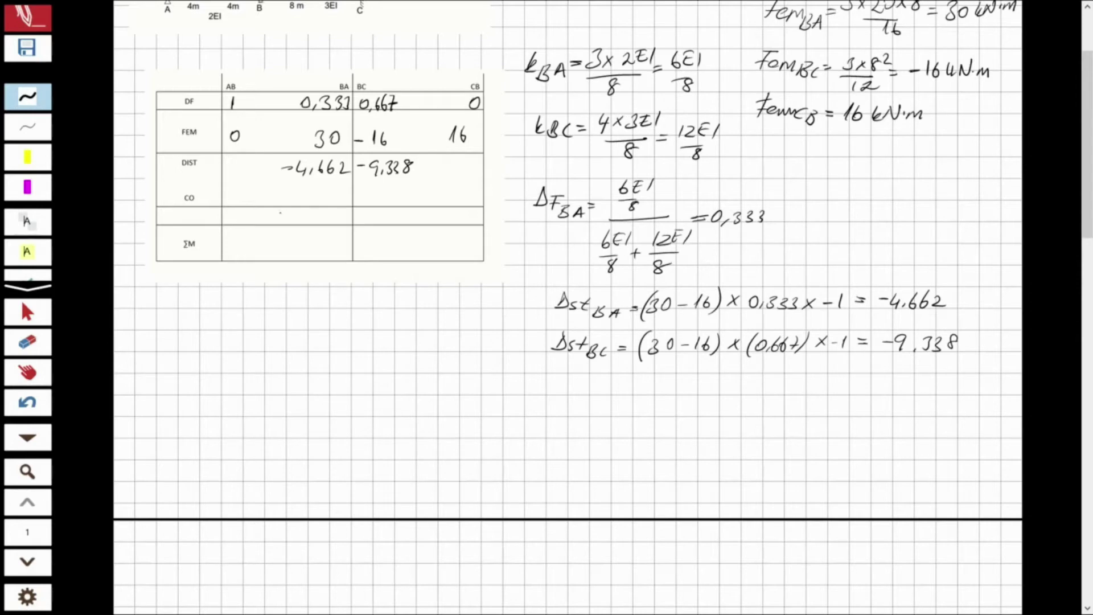
drag(233, 152, 229, 251)
Step: Fill the CO row: arrow carrying −4,669 to CB, zeros under BA and BC
mouse_move(411, 173)
mouse_down()
mouse_move(440, 186)
mouse_move(425, 191)
mouse_up()
drag(425, 199, 446, 201)
mouse_move(442, 196)
mouse_down()
mouse_move(442, 205)
mouse_move(481, 196)
mouse_move(478, 207)
mouse_up()
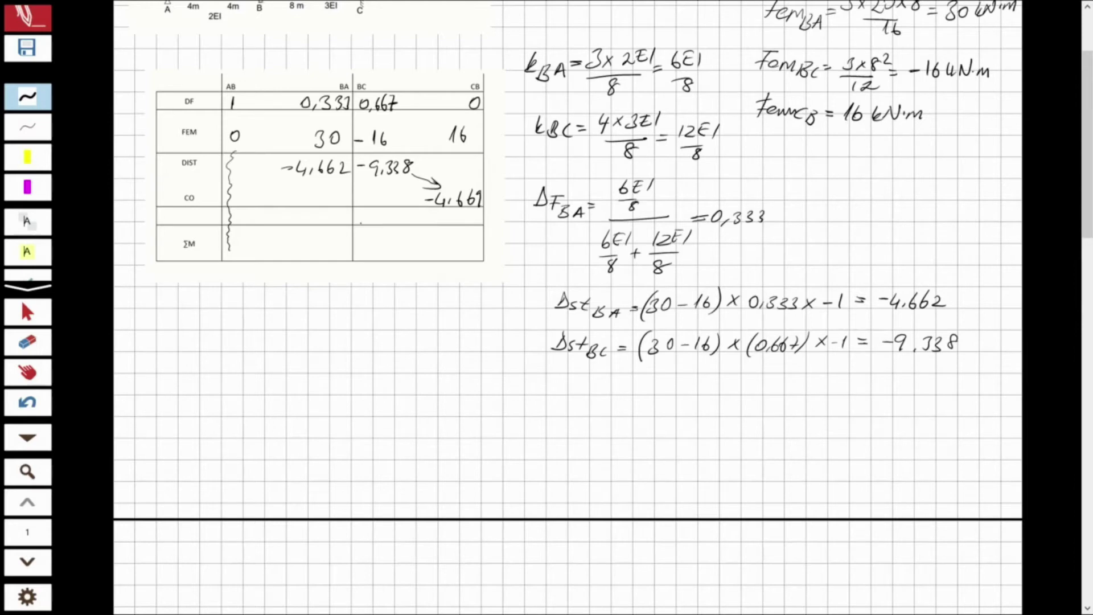
mouse_move(336, 194)
mouse_down()
mouse_move(326, 200)
mouse_move(375, 195)
mouse_move(325, 203)
mouse_move(369, 199)
mouse_up()
Step: Adjust the signs under BA, marking the fixed-end moment as +30
drag(277, 143, 292, 142)
drag(278, 220, 290, 218)
drag(281, 137, 277, 152)
click(38, 337)
click(279, 145)
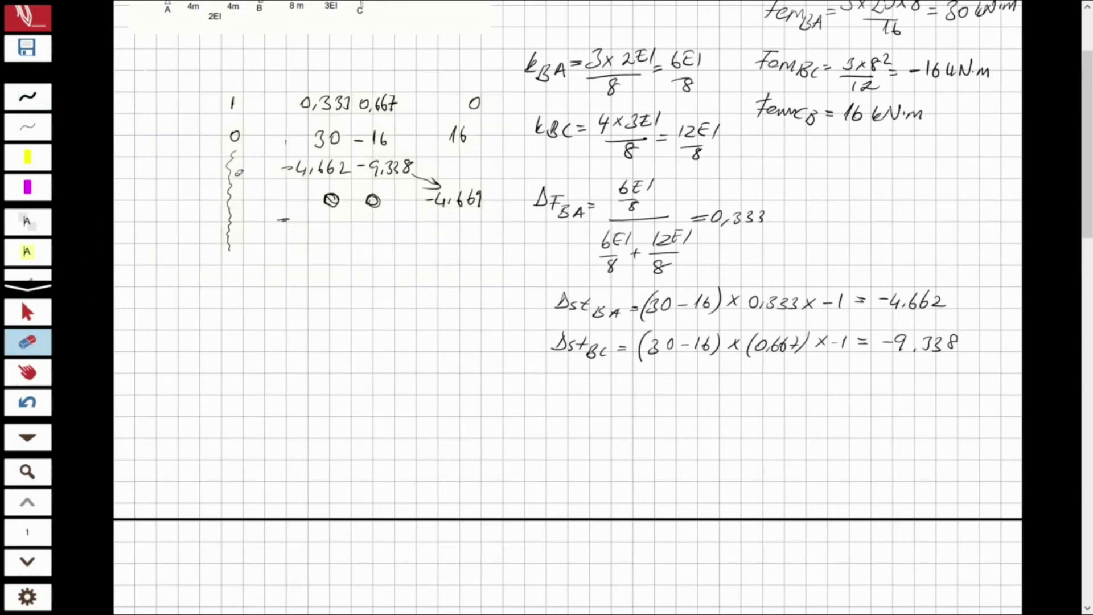
key(ctrl+z)
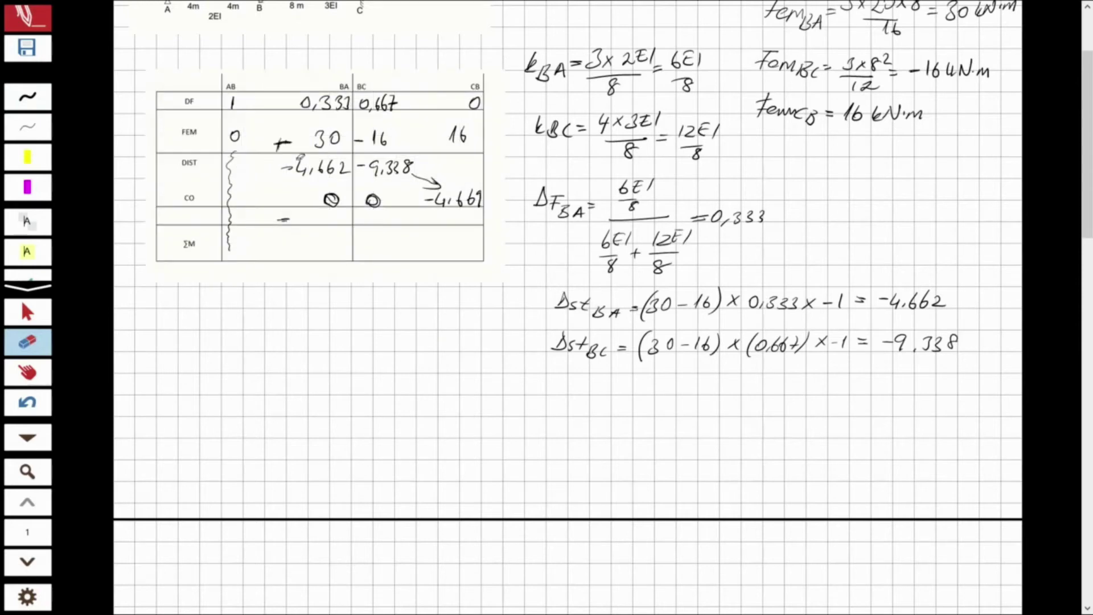
click(283, 143)
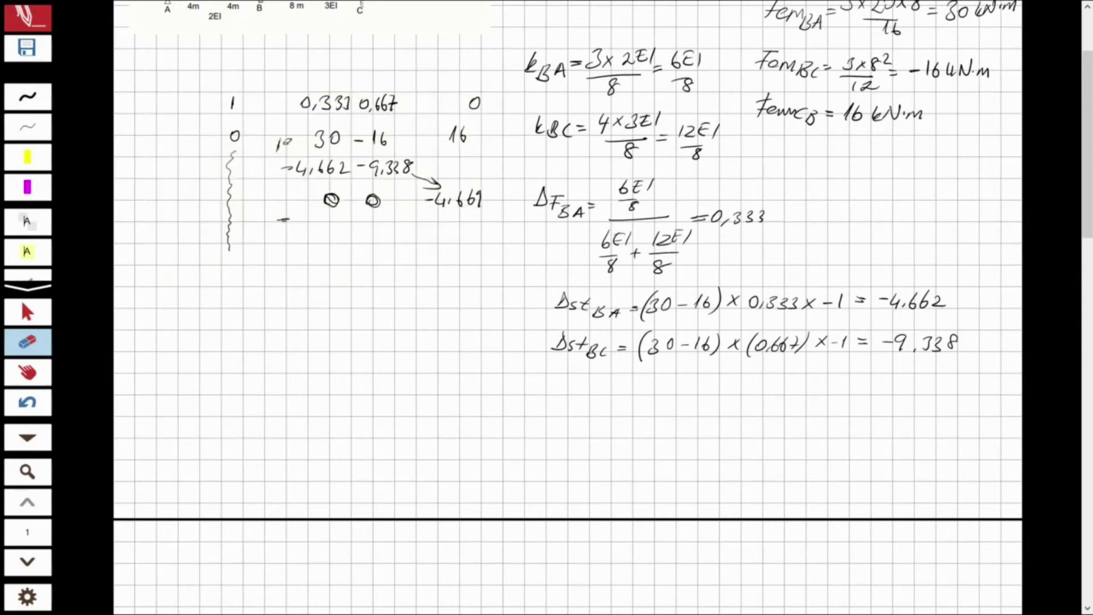
key(ctrl+z)
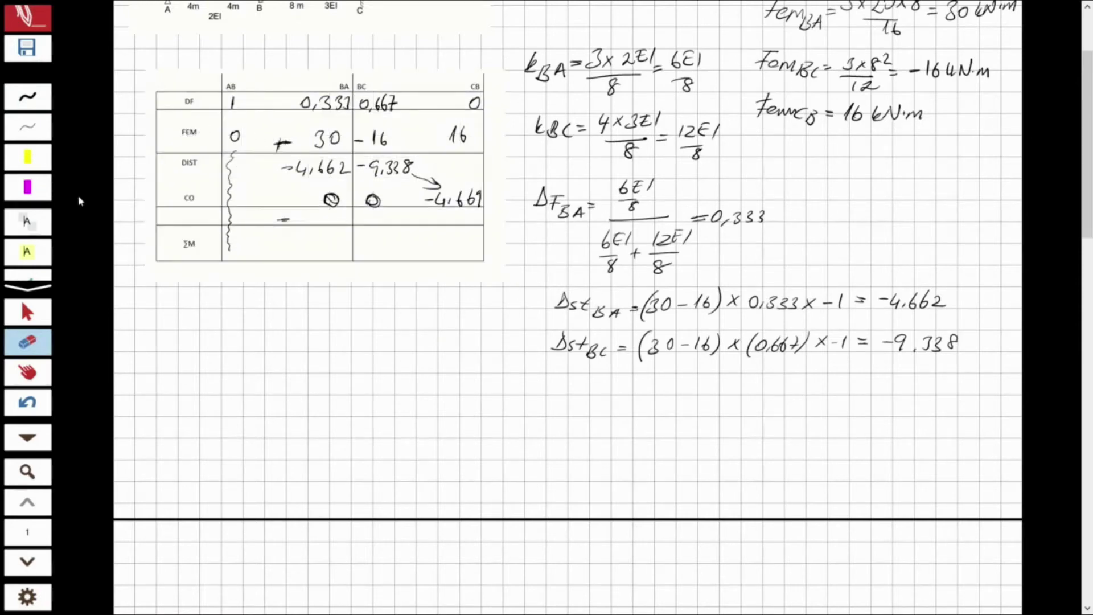
click(46, 91)
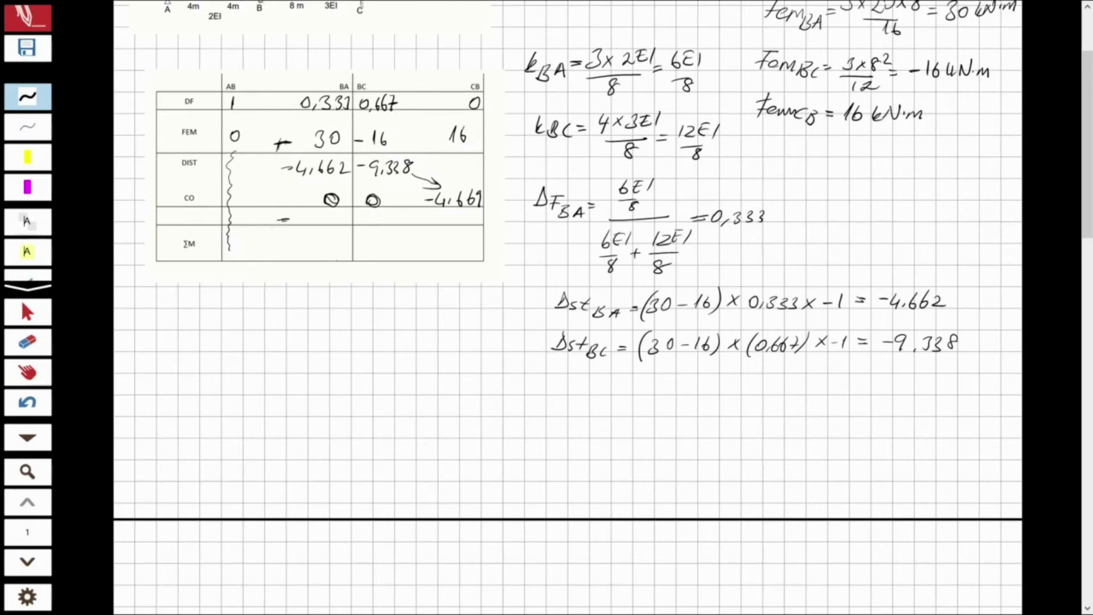
Step: Write final moments 25,338 (BA), −25,338 (BC) and 11,331 (CB) in the ΣM row
drag(297, 246, 305, 256)
mouse_move(308, 242)
mouse_down()
mouse_move(312, 260)
mouse_move(347, 240)
mouse_up()
drag(369, 247, 406, 252)
drag(419, 241, 419, 241)
click(445, 246)
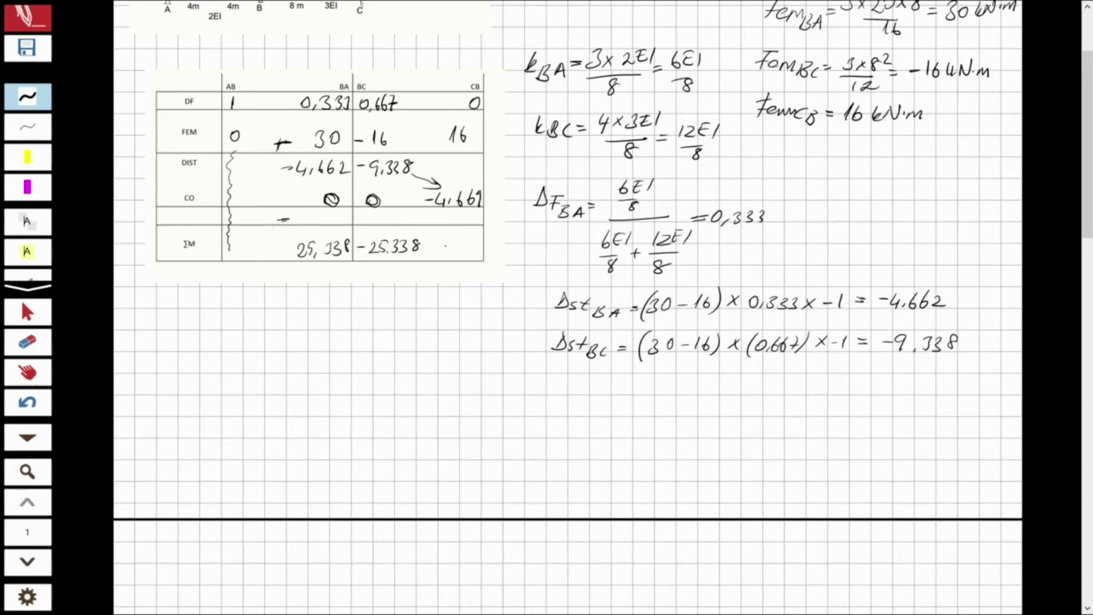
mouse_move(441, 242)
mouse_down()
mouse_move(439, 252)
mouse_move(465, 246)
mouse_move(459, 253)
mouse_up()
drag(470, 239, 481, 256)
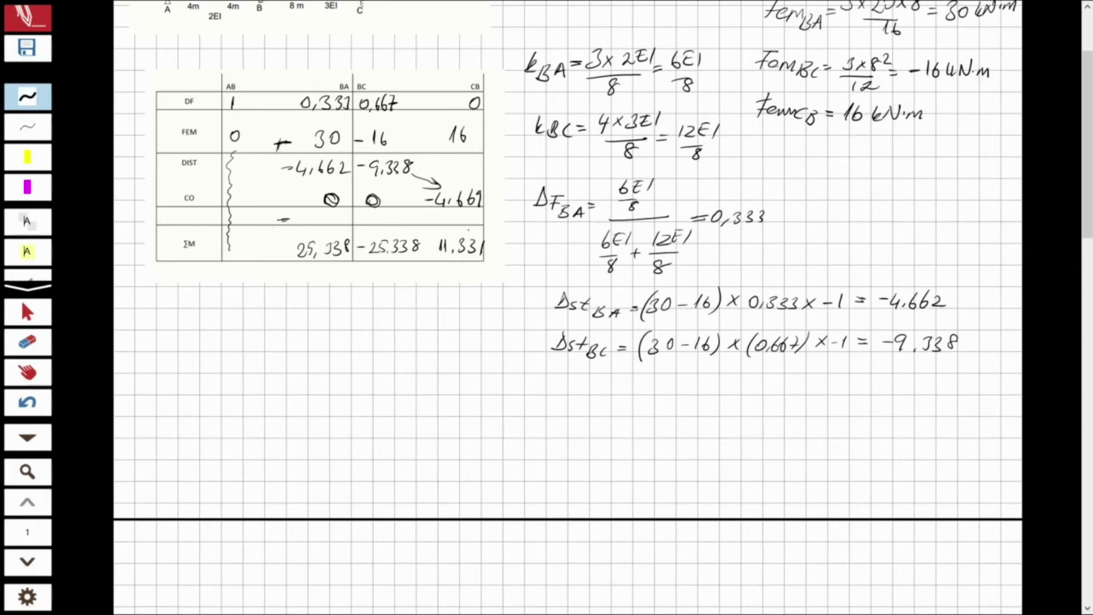